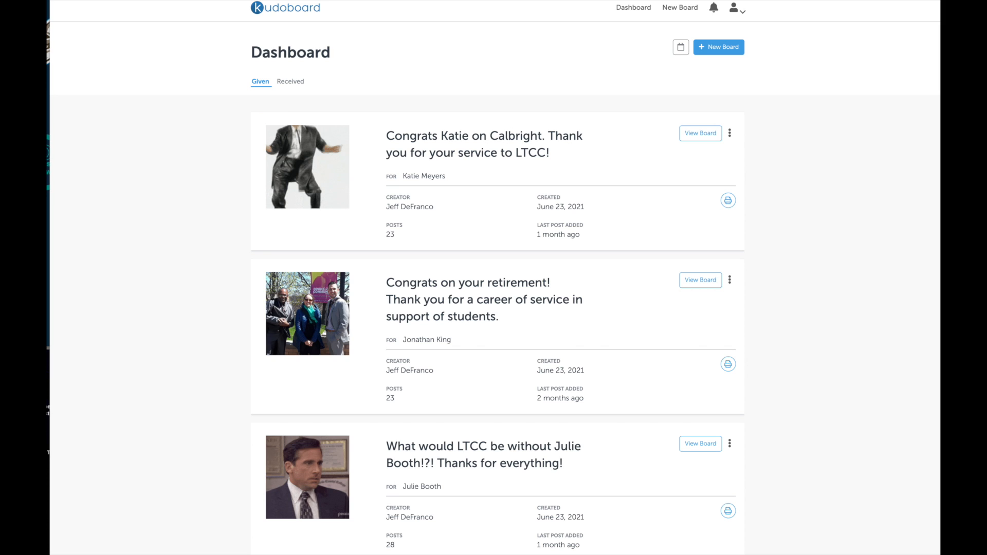
Step: Open the retirement congratulations board and look through the messages, photos and GIFs posted on it
{"action": "scroll", "coordinate": [795, 247], "scroll_direction": "down", "scroll_amount": 3}
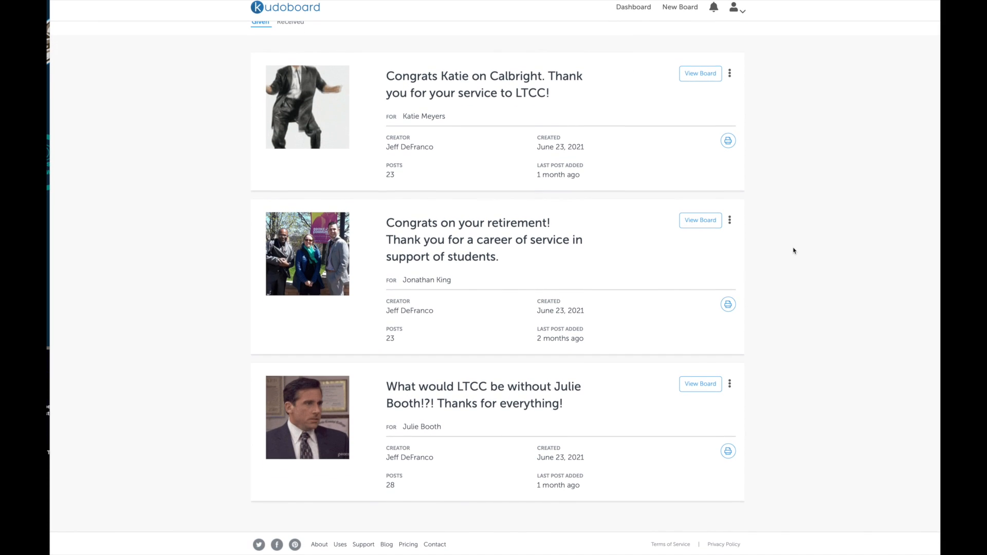
{"action": "scroll", "coordinate": [795, 250], "scroll_direction": "up", "scroll_amount": 3}
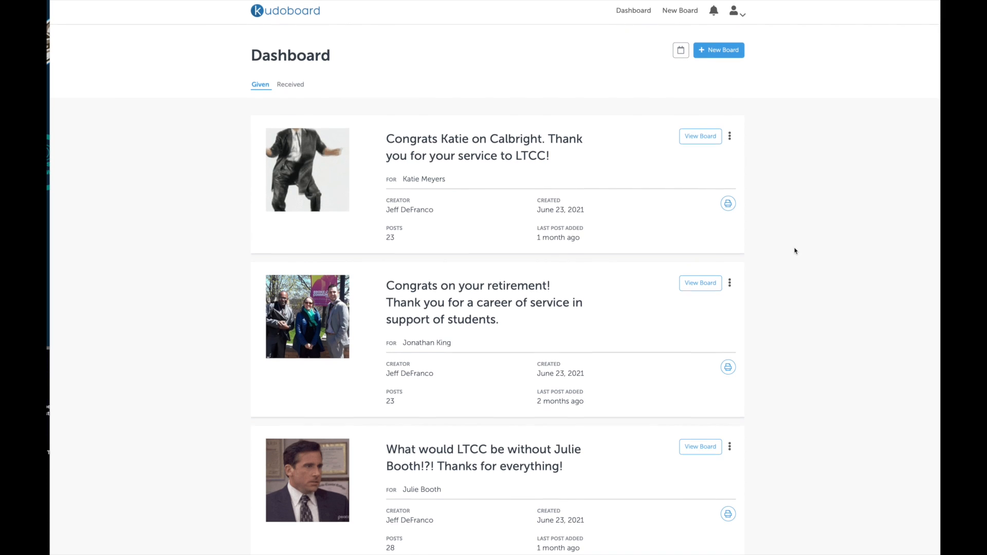
{"action": "left_click", "coordinate": [699, 284]}
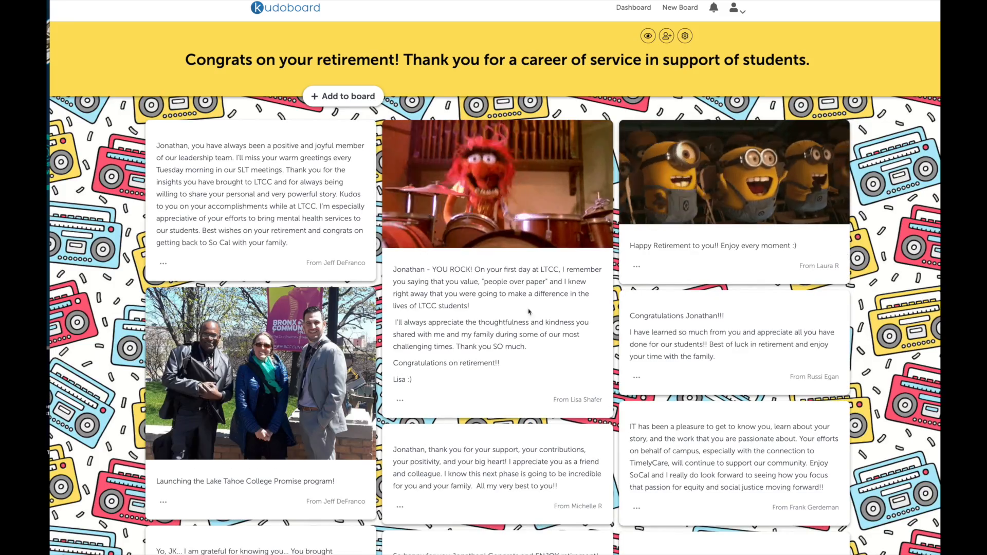
{"action": "scroll", "coordinate": [389, 310], "scroll_direction": "down", "scroll_amount": 2}
{"action": "scroll", "coordinate": [389, 311], "scroll_direction": "down", "scroll_amount": 12}
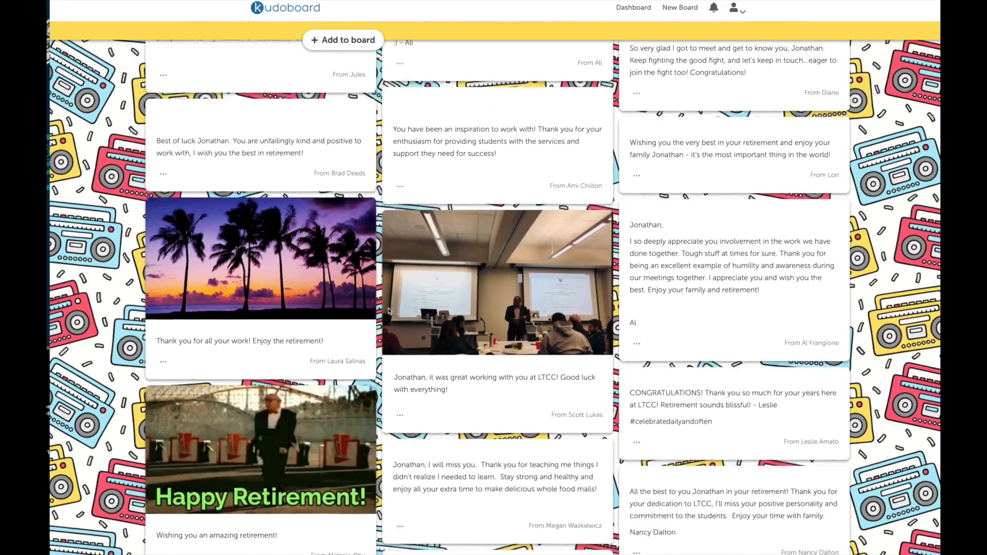
{"action": "scroll", "coordinate": [389, 310], "scroll_direction": "up", "scroll_amount": 15}
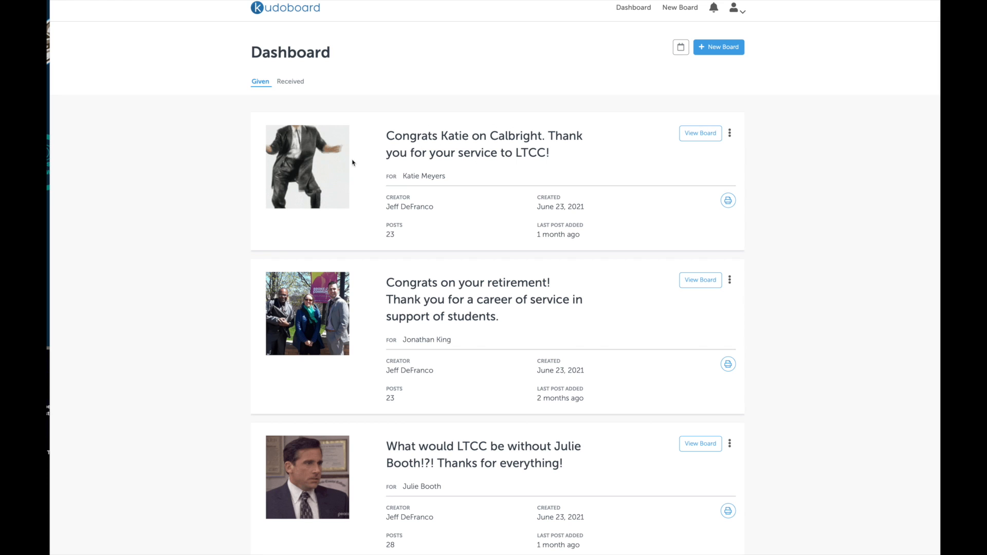
Step: Open the Calbright congratulations board and look through all of its contributed posts
{"action": "left_click", "coordinate": [707, 134]}
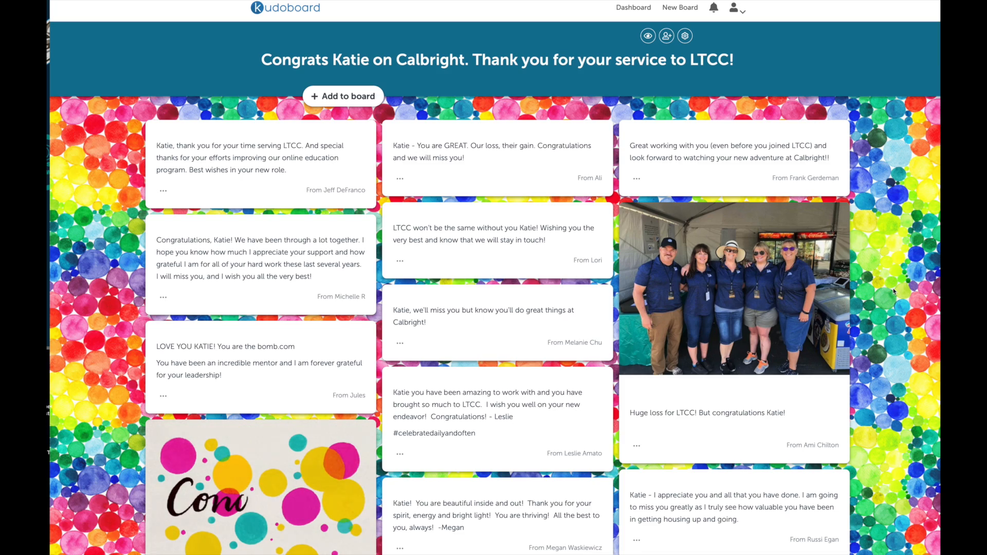
{"action": "scroll", "coordinate": [858, 333], "scroll_direction": "down", "scroll_amount": 6}
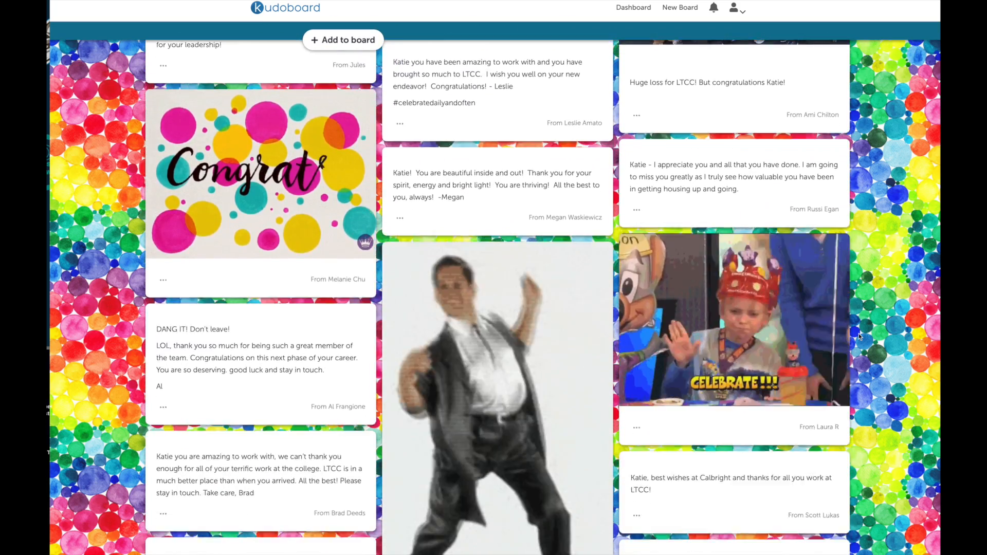
{"action": "scroll", "coordinate": [858, 333], "scroll_direction": "down", "scroll_amount": 8}
{"action": "scroll", "coordinate": [859, 333], "scroll_direction": "up", "scroll_amount": 2}
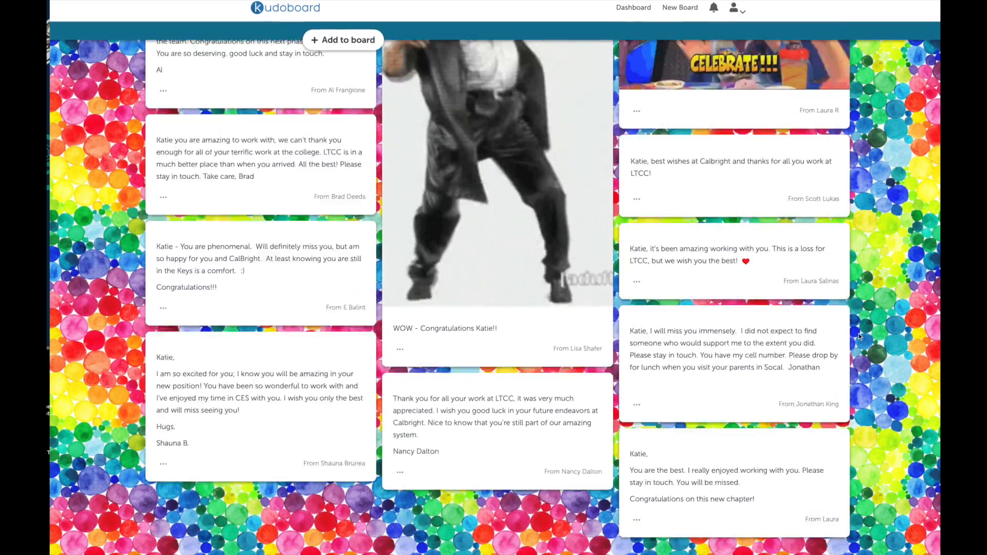
{"action": "scroll", "coordinate": [858, 333], "scroll_direction": "up", "scroll_amount": 12}
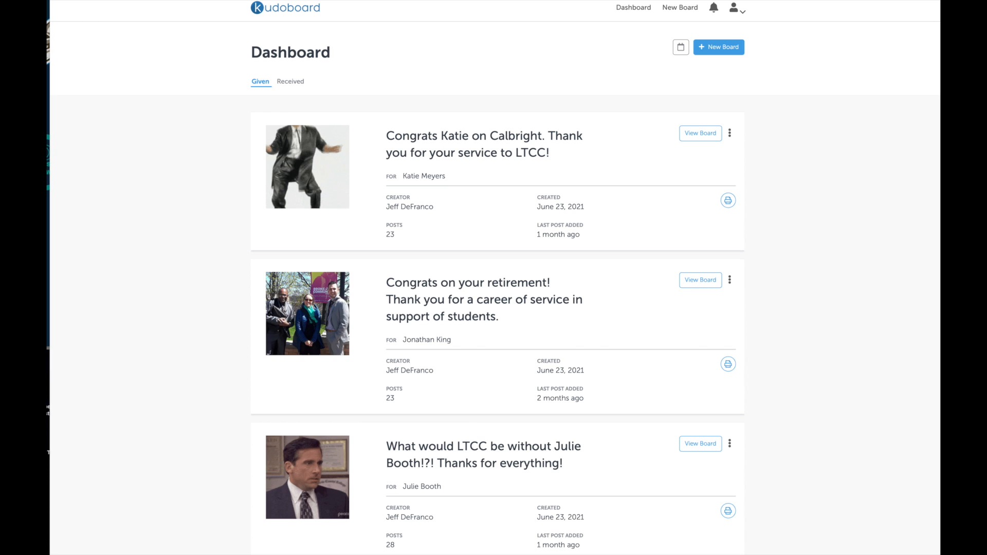
Step: Create a free Mini Board titled "Congrats" for a recipient with first name Test and last name Test
{"action": "left_click", "coordinate": [722, 49]}
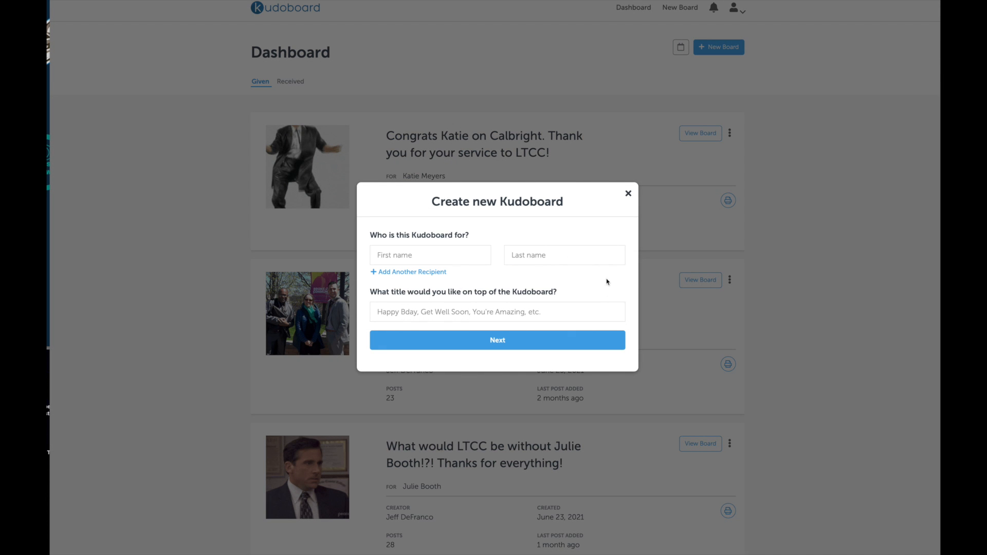
{"action": "left_click", "coordinate": [449, 261]}
{"action": "type", "text": "Test"}
{"action": "left_click", "coordinate": [541, 255]}
{"action": "type", "text": "Test"}
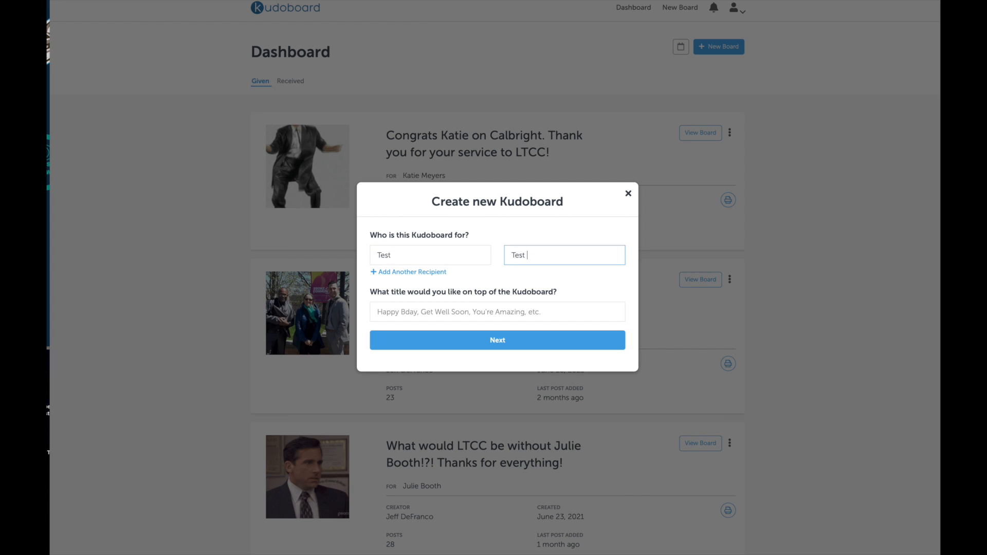
{"action": "left_click", "coordinate": [464, 309]}
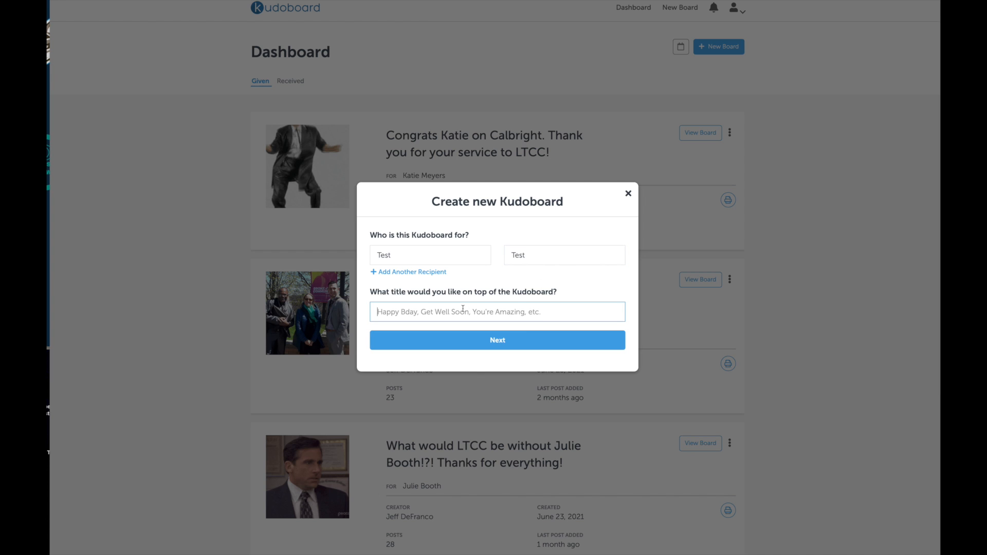
{"action": "type", "text": "Congrats"}
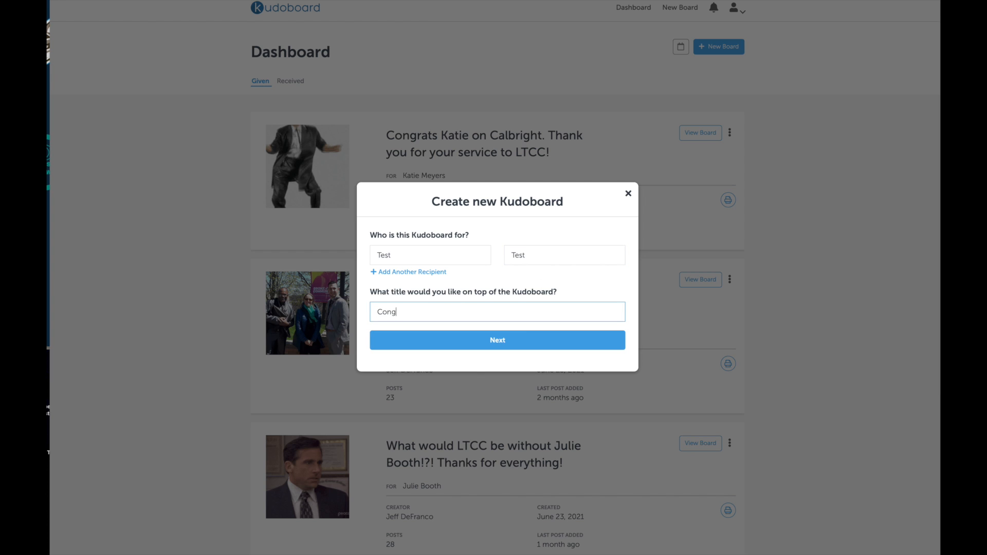
{"action": "left_click", "coordinate": [498, 341]}
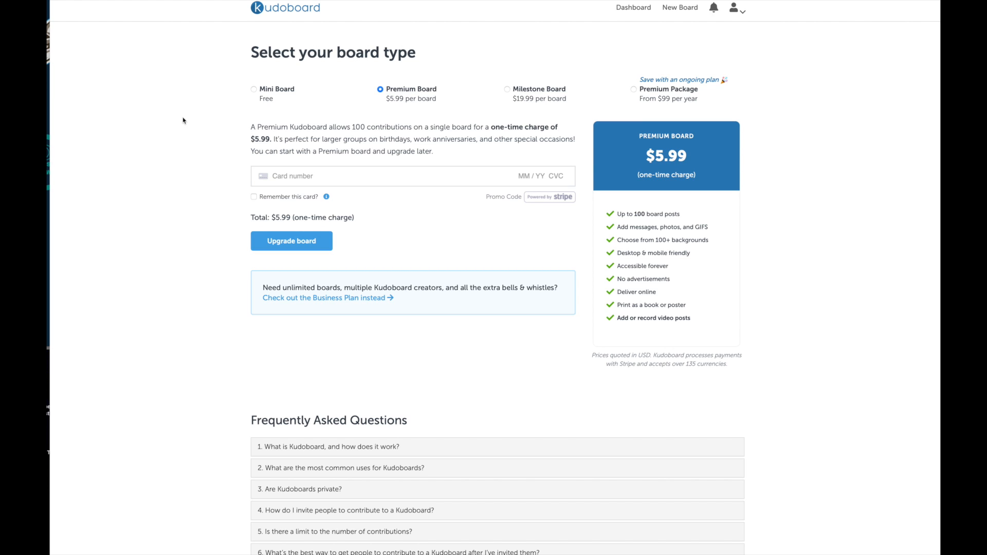
{"action": "left_click", "coordinate": [254, 90]}
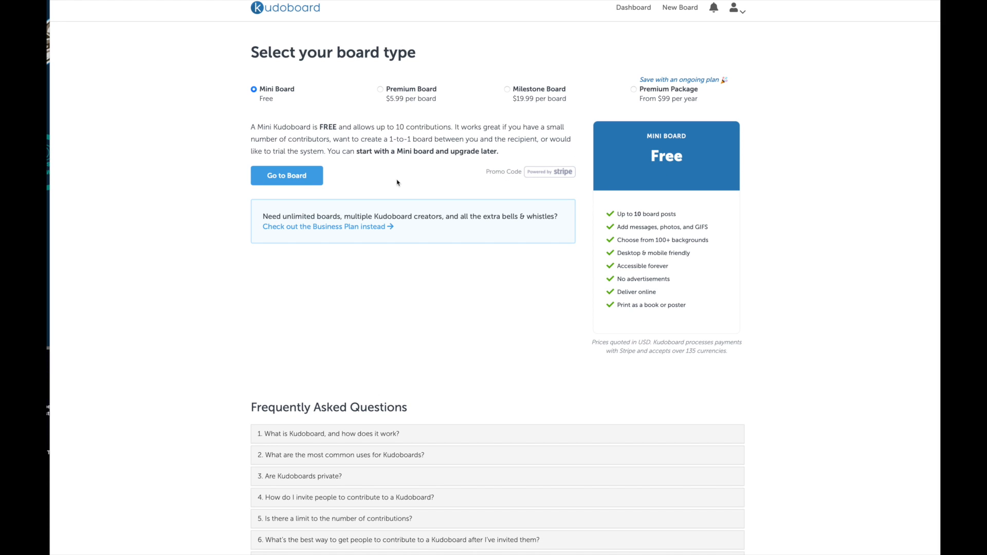
{"action": "left_click", "coordinate": [297, 177]}
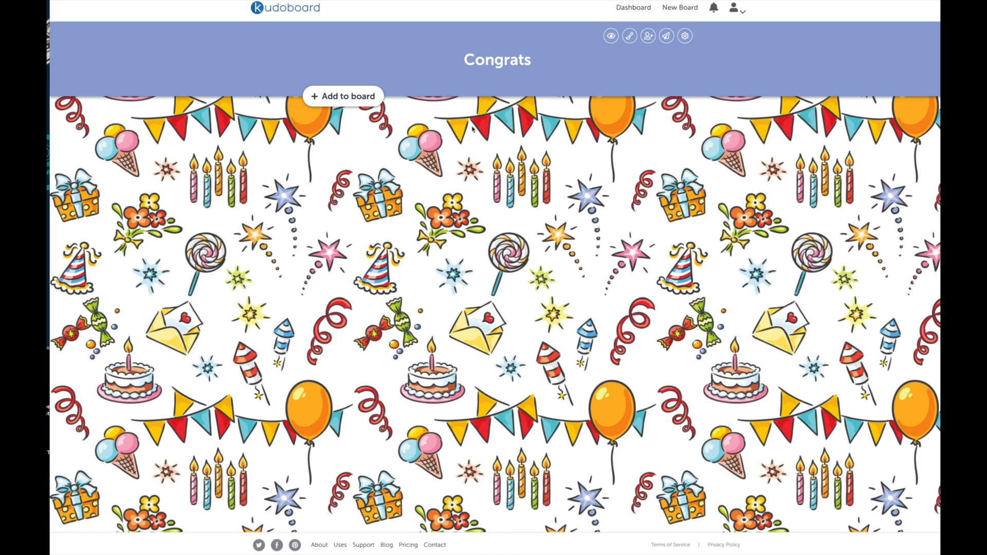
Step: Preview the Congrats board as its recipient would see it and review its delivery, administration and appearance settings
{"action": "left_click", "coordinate": [611, 36]}
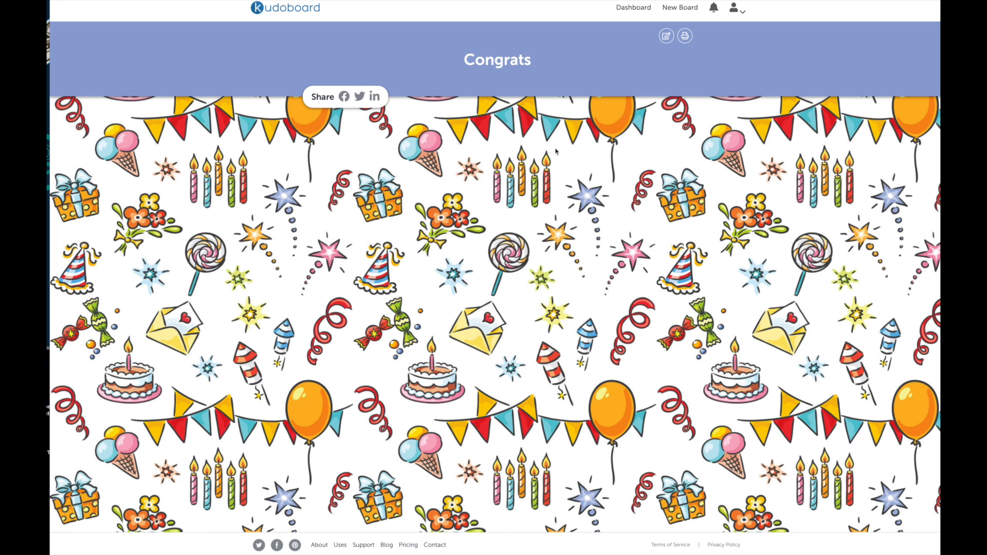
{"action": "left_click", "coordinate": [664, 37]}
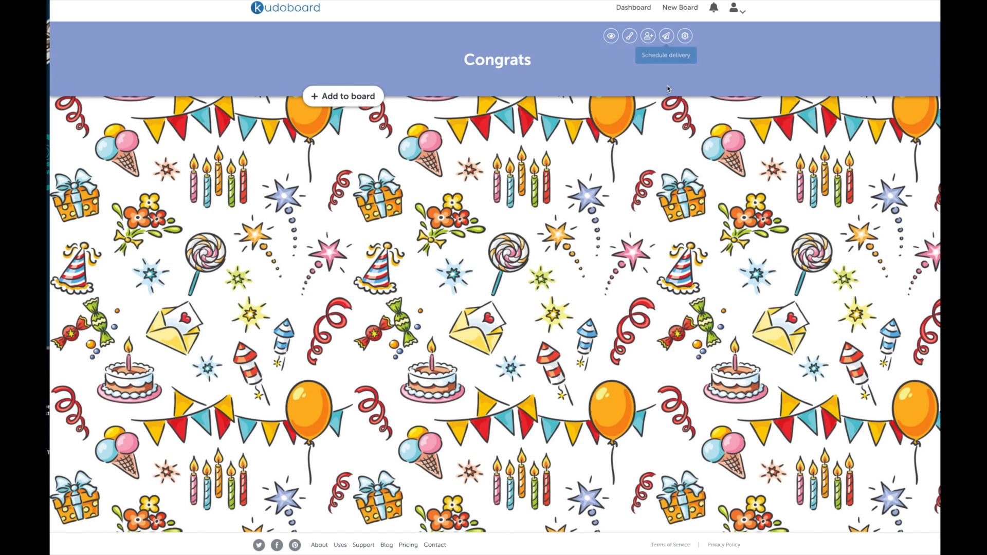
{"action": "left_click", "coordinate": [685, 36]}
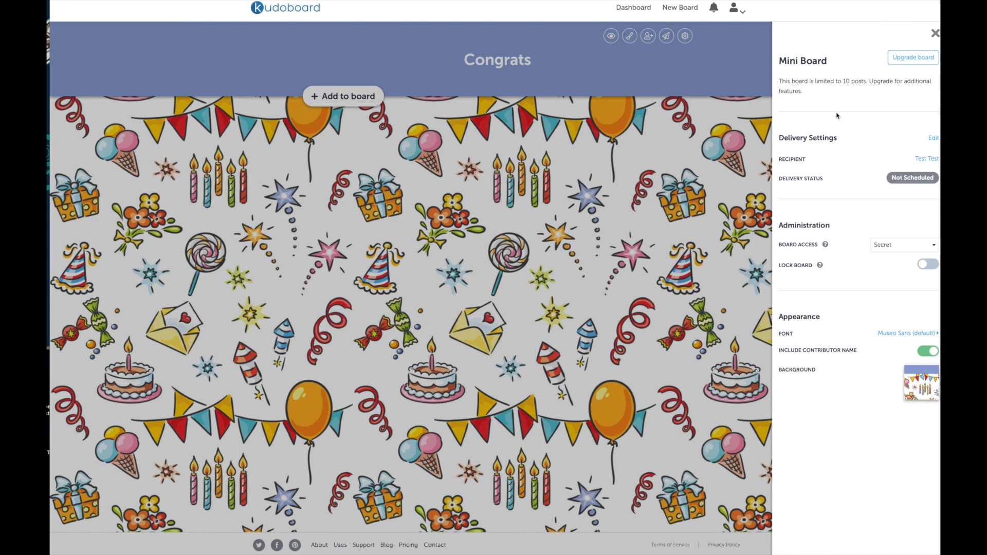
{"action": "left_click", "coordinate": [935, 33]}
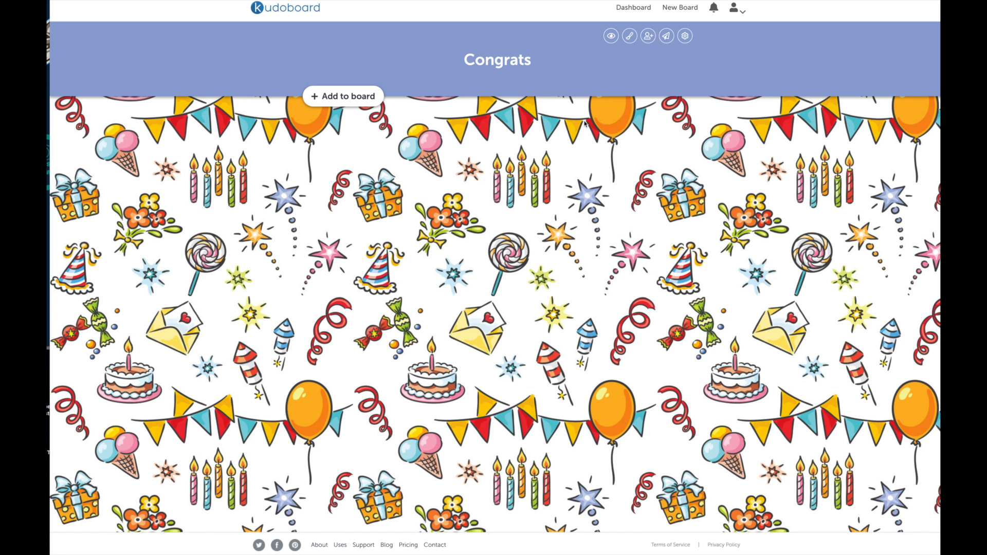
Step: Change the board's background to the light teal balloon pattern with the red header
{"action": "left_click", "coordinate": [629, 36]}
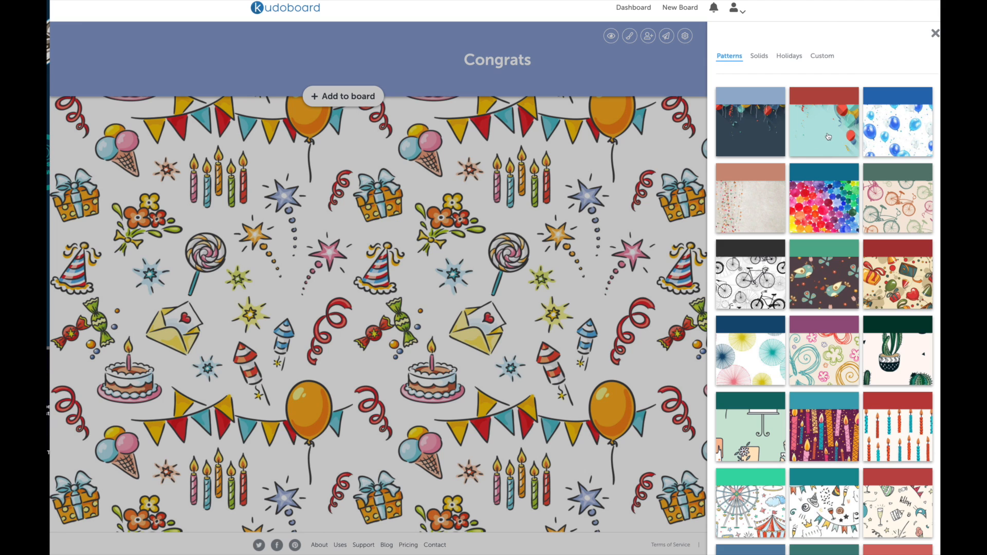
{"action": "left_click", "coordinate": [828, 135]}
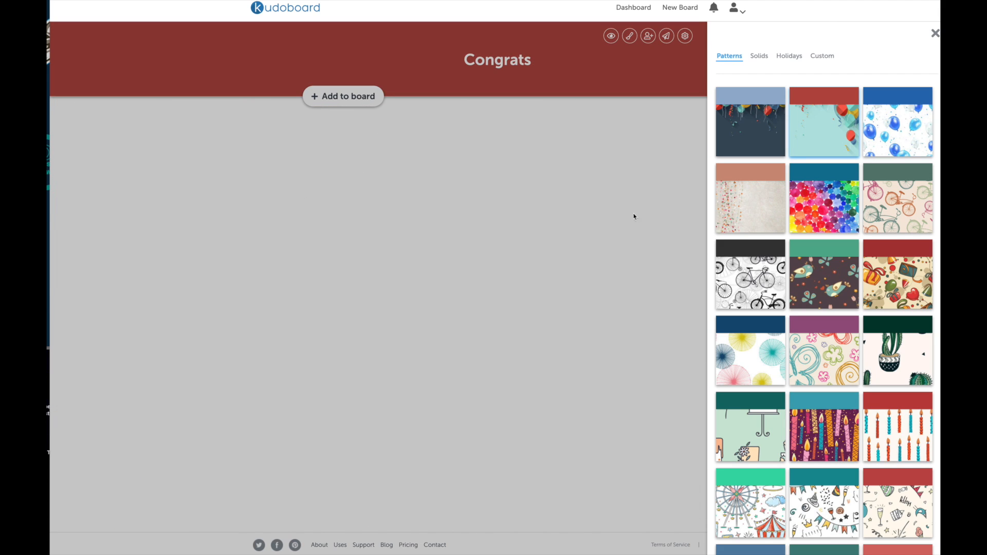
{"action": "left_click", "coordinate": [934, 34]}
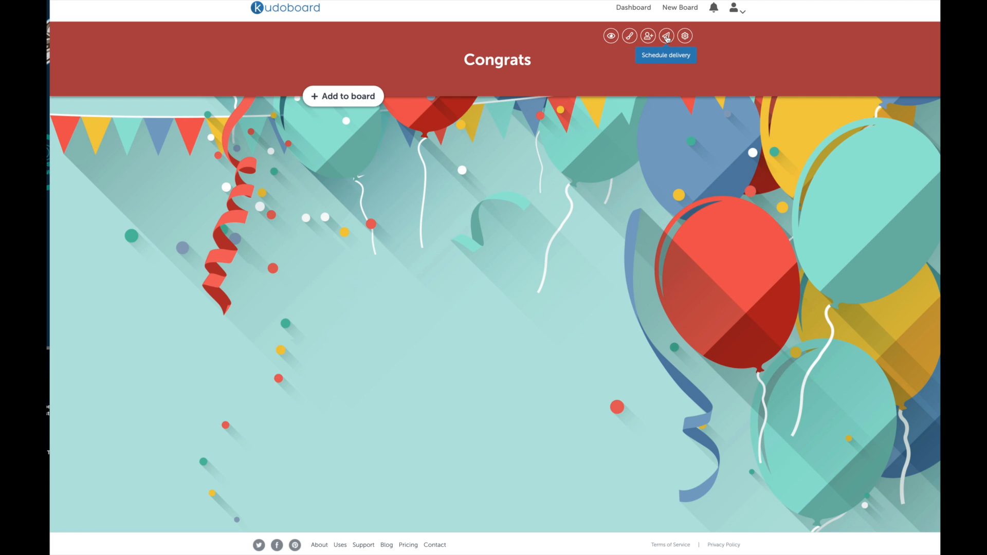
Step: Copy the Congrats board's direct link for inviting contributors and open it in the browser
{"action": "left_click", "coordinate": [648, 37]}
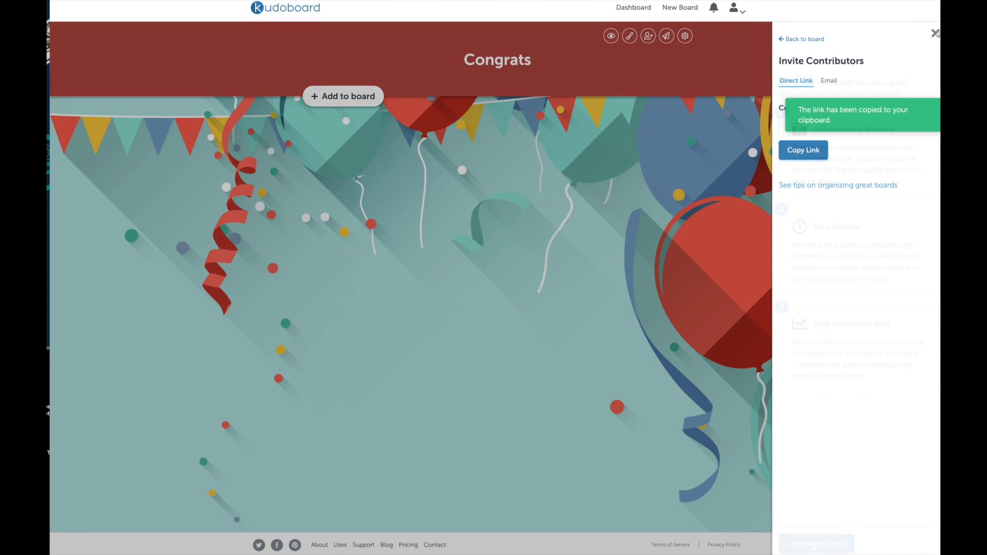
{"action": "left_click", "coordinate": [935, 33]}
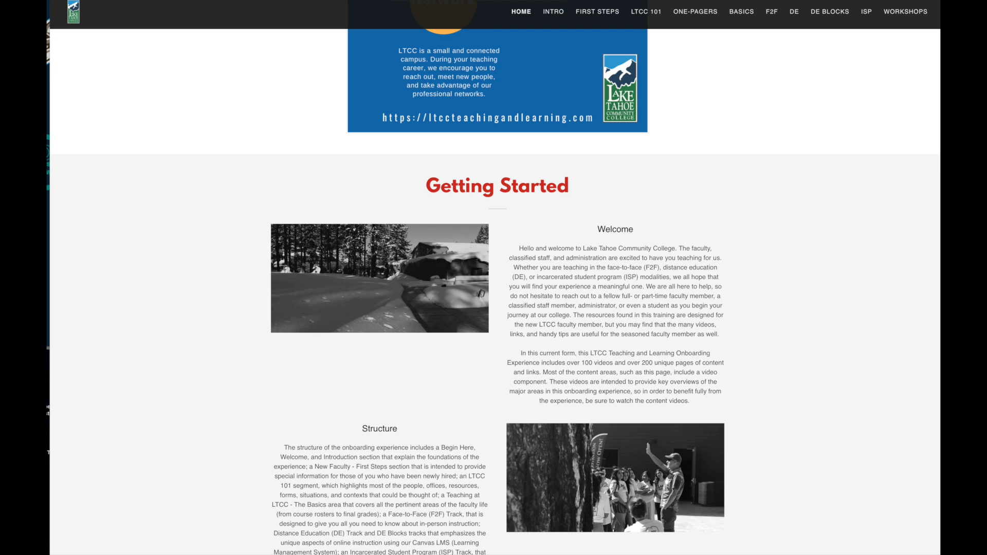
{"action": "key", "text": "super+l"}
{"action": "key", "text": "super+v"}
{"action": "key", "text": "Return"}
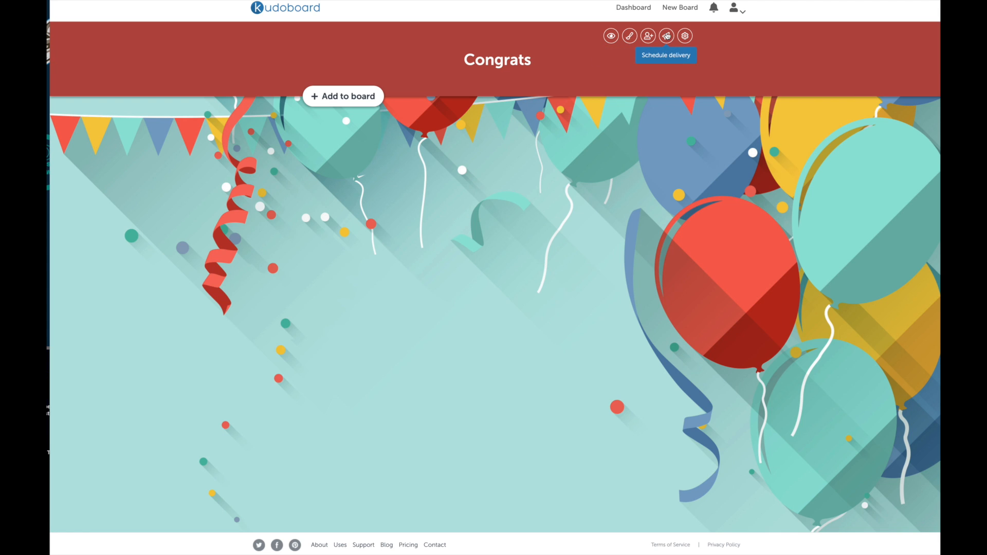
{"action": "left_click", "coordinate": [648, 35]}
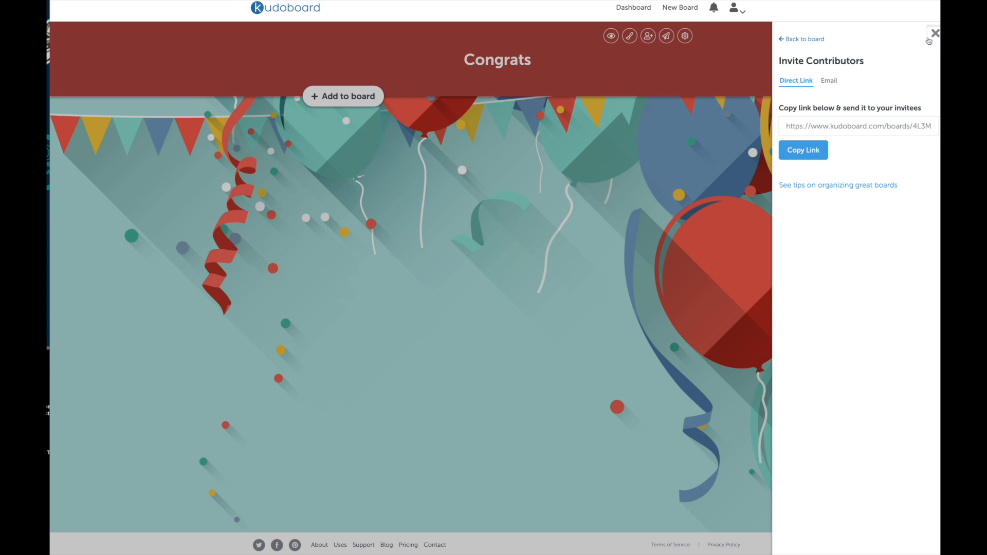
{"action": "left_click", "coordinate": [932, 35]}
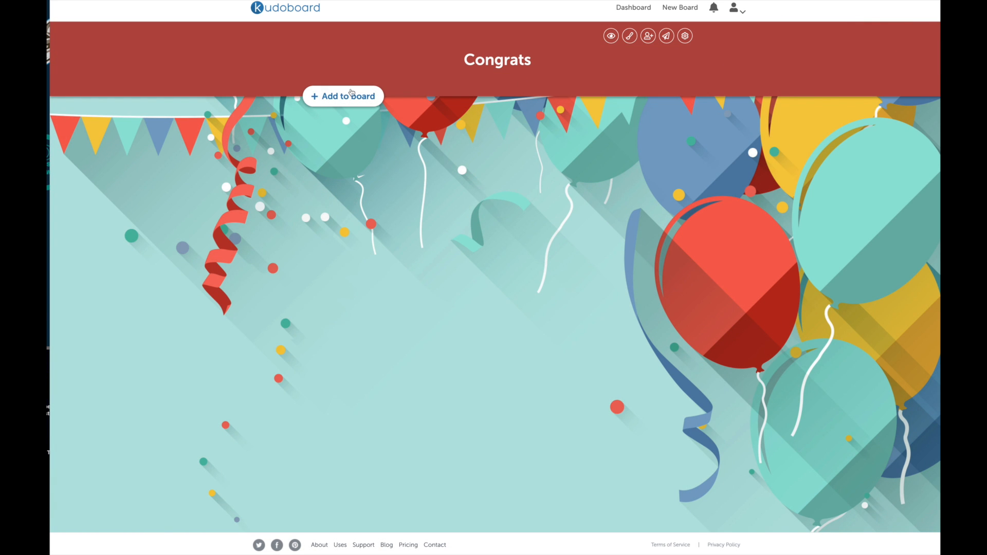
Step: Add a post with the message "Test" to the Congrats board
{"action": "left_click", "coordinate": [346, 96]}
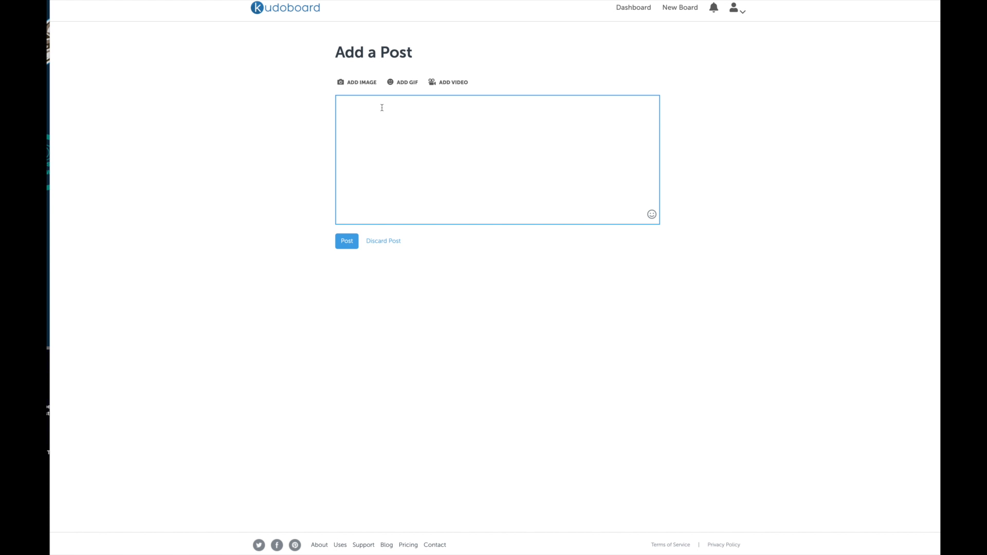
{"action": "type", "text": "Test"}
{"action": "left_click", "coordinate": [347, 242]}
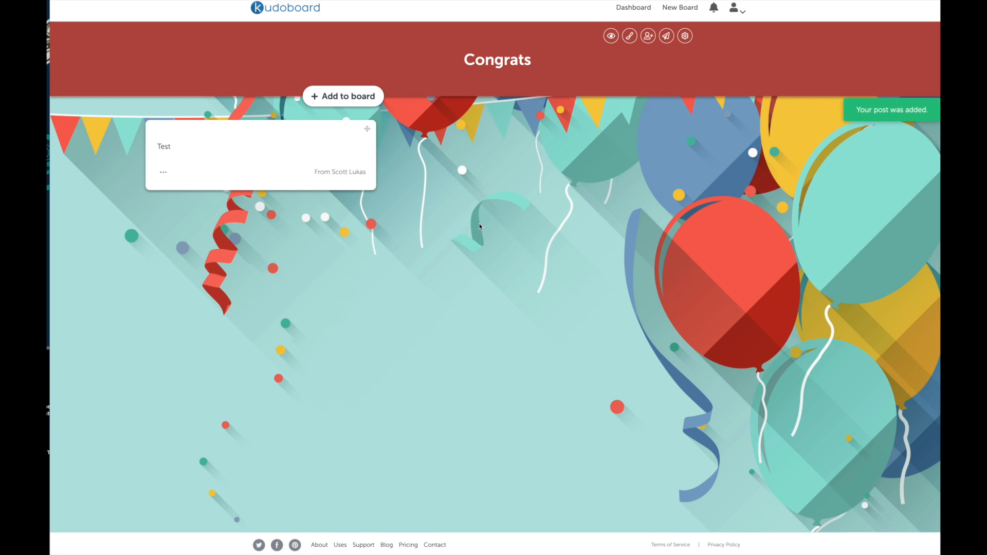
Step: Examine how the Test post can be edited in place and which options its menu offers
{"action": "left_click", "coordinate": [293, 171]}
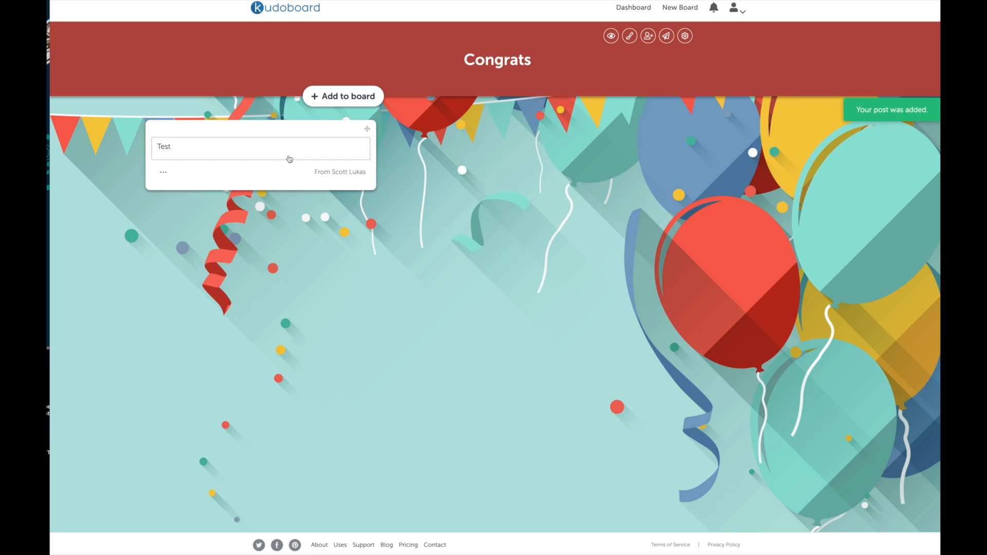
{"action": "left_click", "coordinate": [484, 195]}
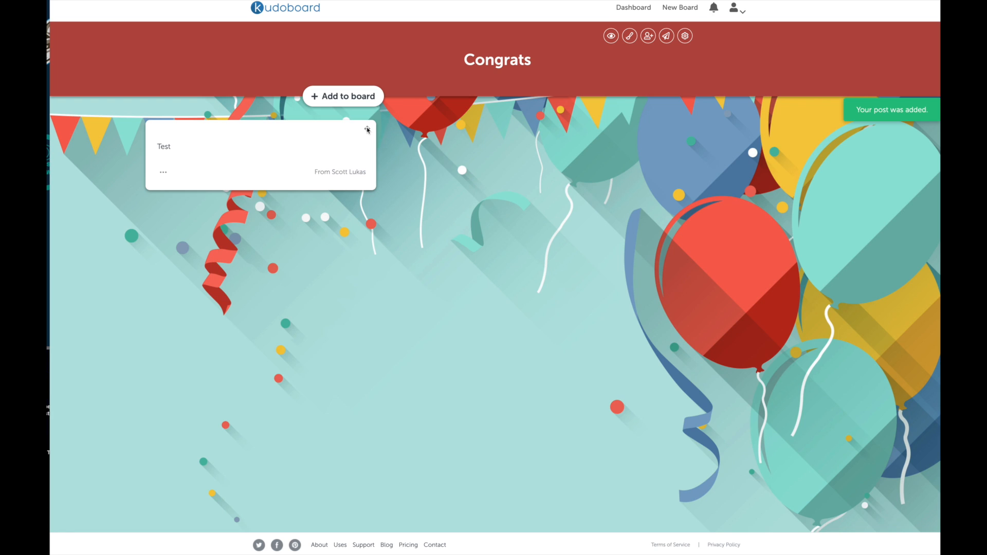
{"action": "left_click", "coordinate": [163, 173]}
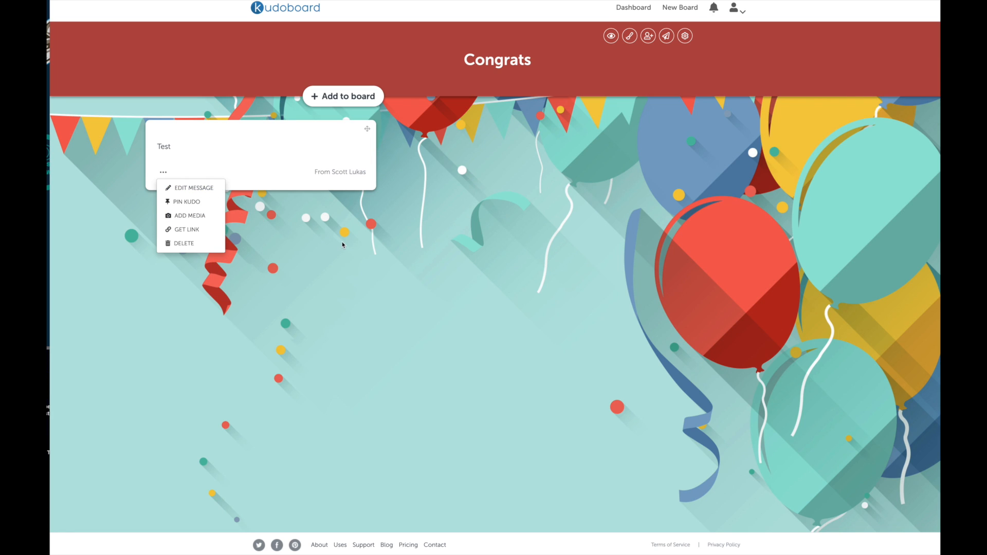
{"action": "left_click", "coordinate": [554, 253]}
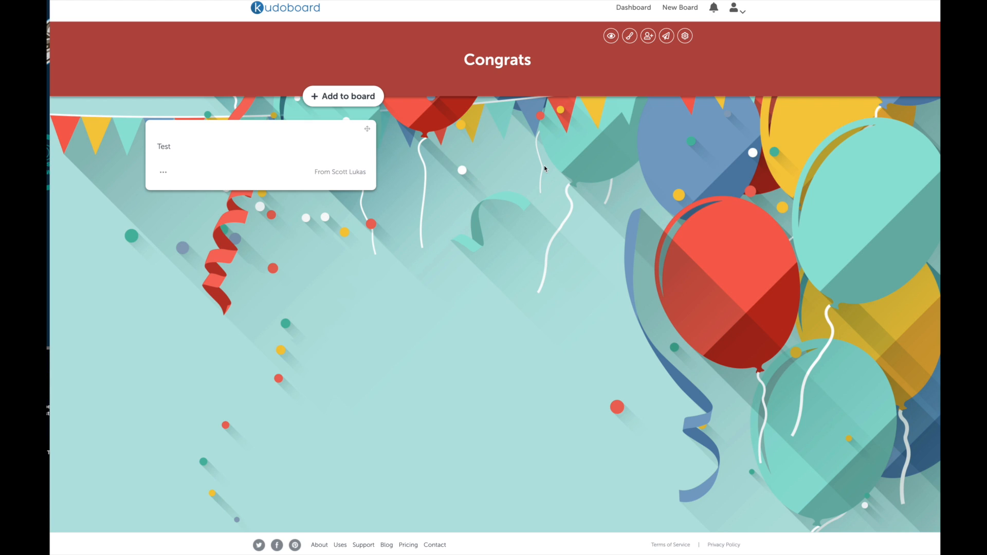
{"action": "left_click", "coordinate": [159, 138]}
{"action": "left_click_drag", "start_coordinate": [240, 135], "coordinate": [367, 182]}
{"action": "left_click", "coordinate": [502, 223]}
Step: Switch to Google Jamboard in the browser and open the jam containing the FCTL frame
{"action": "key", "text": "super+l"}
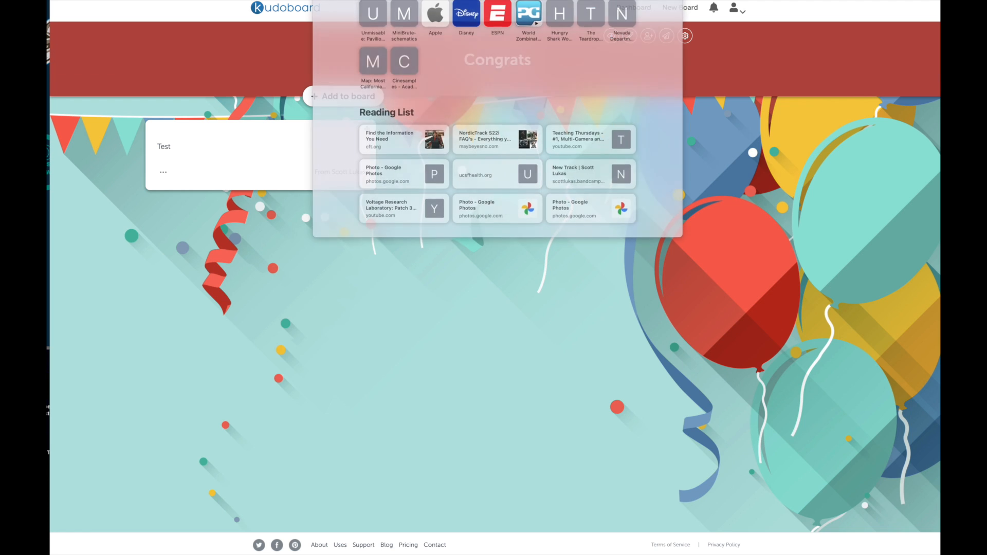
{"action": "type", "text": "jam"}
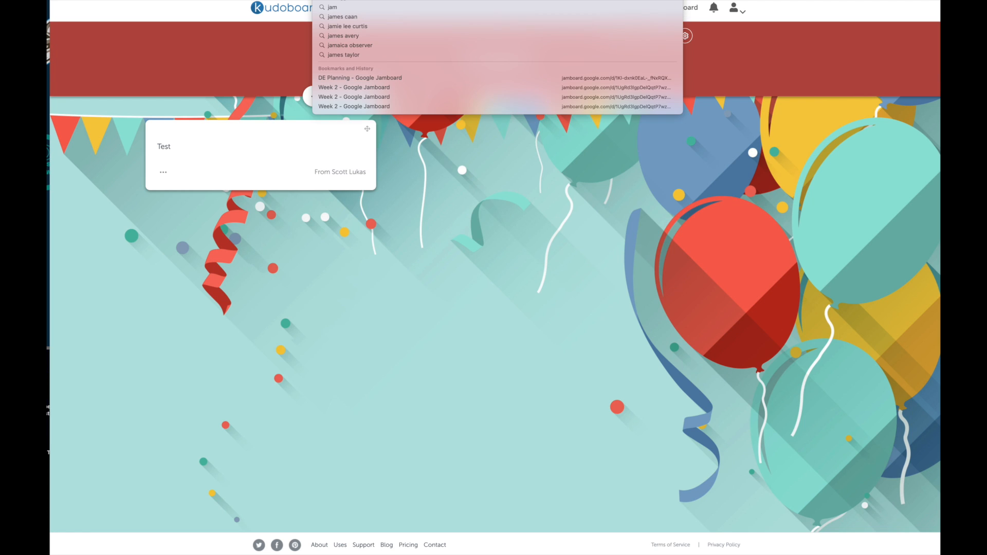
{"action": "key", "text": "Return"}
{"action": "left_click", "coordinate": [301, 66]}
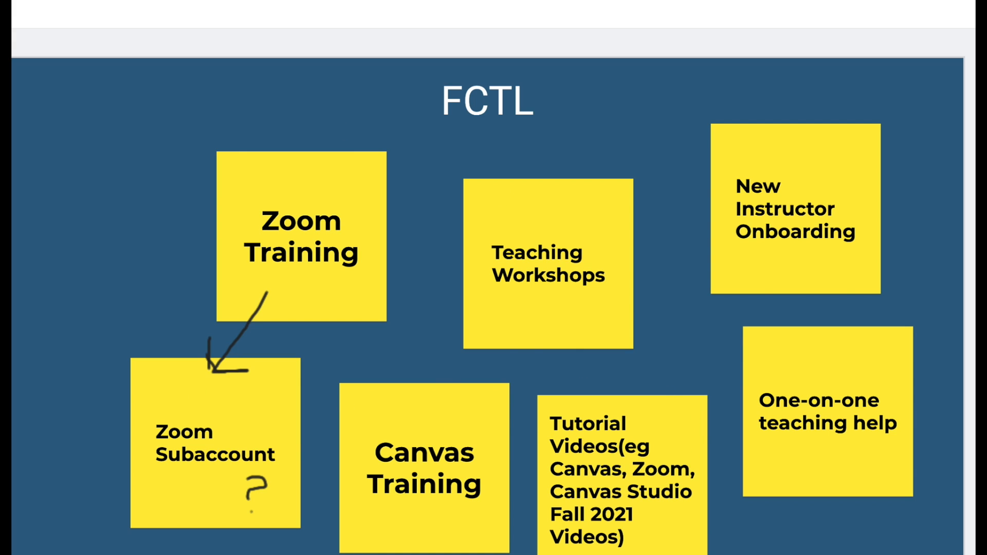
Step: Move the pink sticky note onto the FCTL frame beside the Zoom Subaccount note and deselect it
{"action": "left_click_drag", "start_coordinate": [0, 484], "coordinate": [11, 473]}
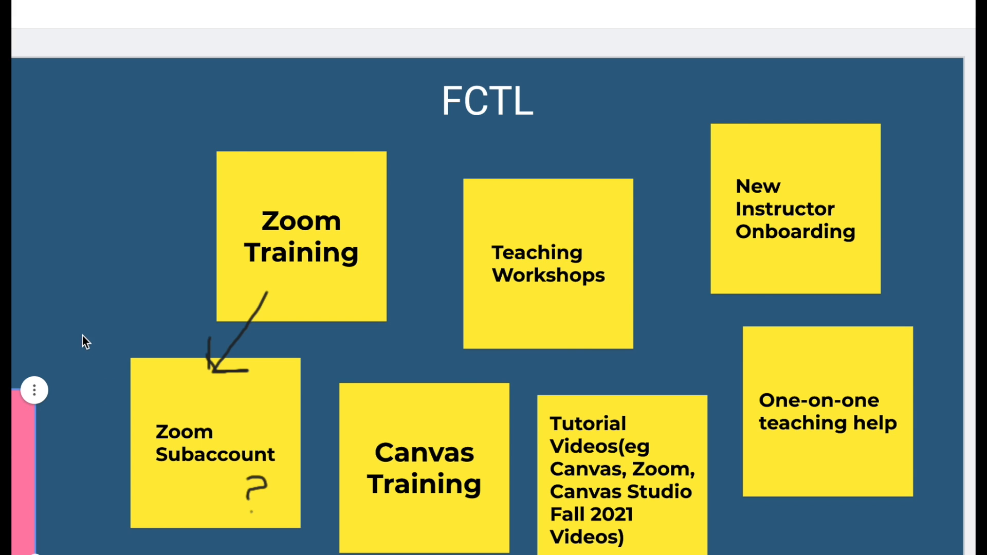
{"action": "left_click", "coordinate": [93, 267]}
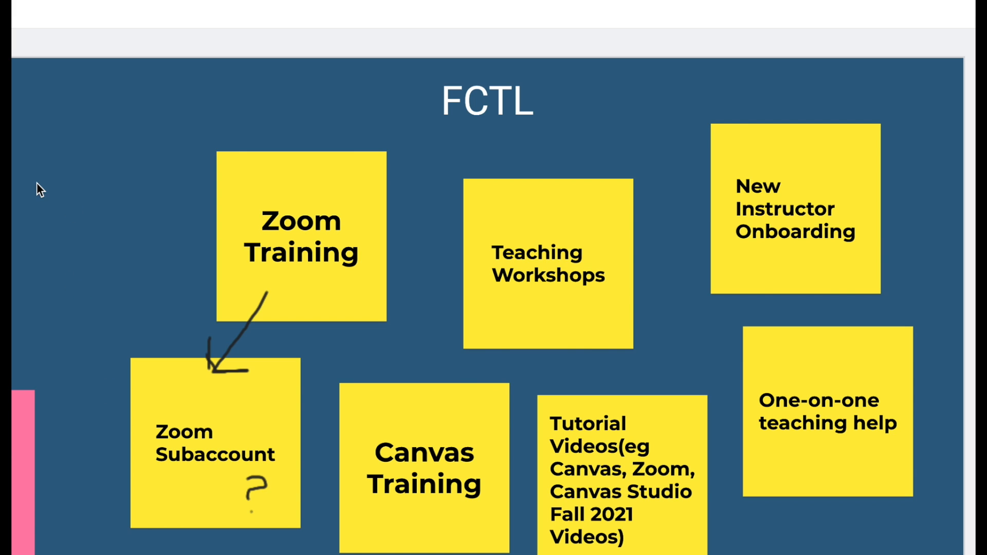